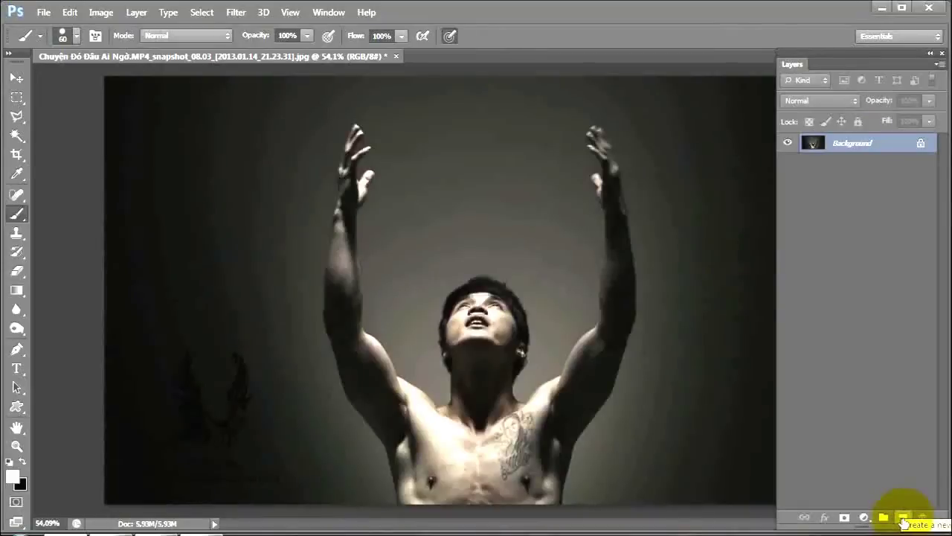
Add an empty Layer 1 above the photo and set the brush to a 7 px soft round tip
{"action": "left_click", "coordinate": [903, 517]}
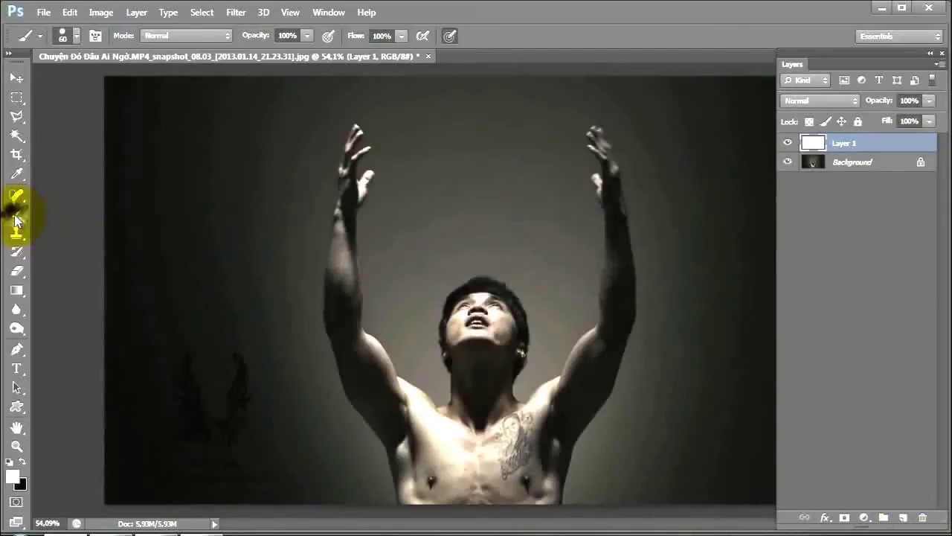
{"action": "left_click", "coordinate": [76, 34]}
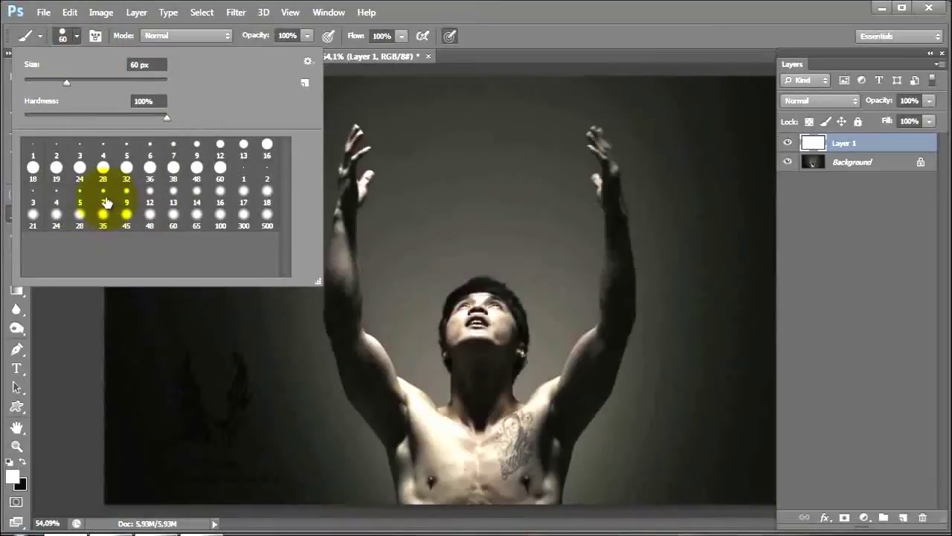
{"action": "left_click", "coordinate": [104, 195]}
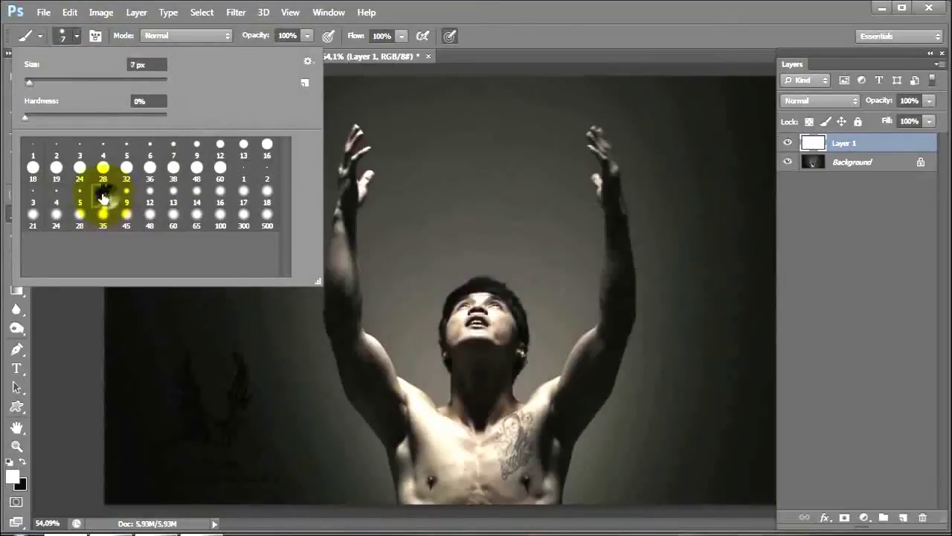
{"action": "double_click", "coordinate": [105, 195]}
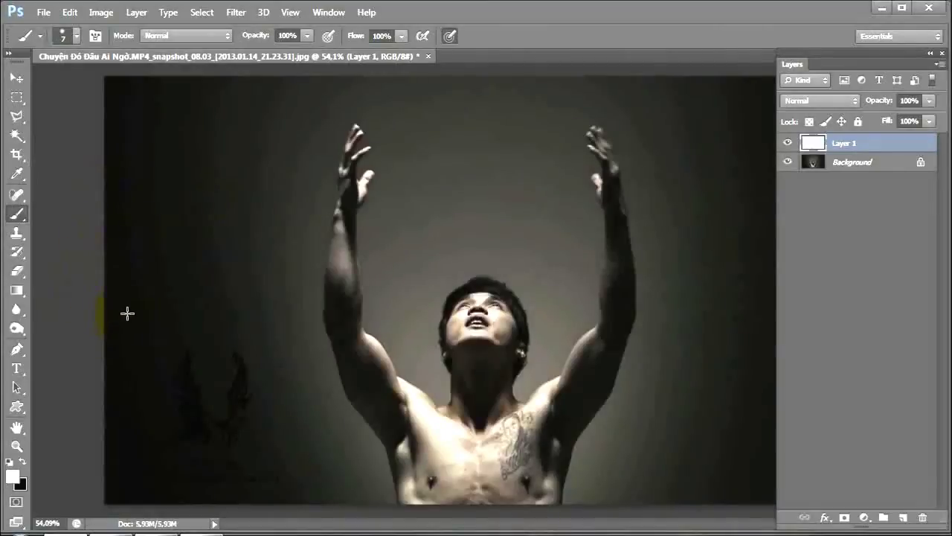
With the Pen tool, draw an S-curve path from the raised left hand down past the elbow to the shoulder
{"action": "left_click", "coordinate": [15, 350]}
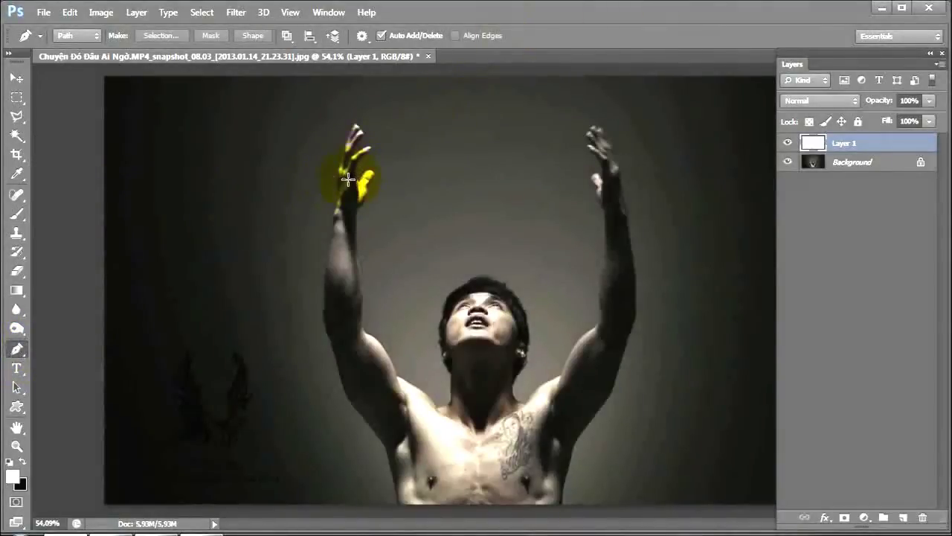
{"action": "left_click", "coordinate": [349, 141]}
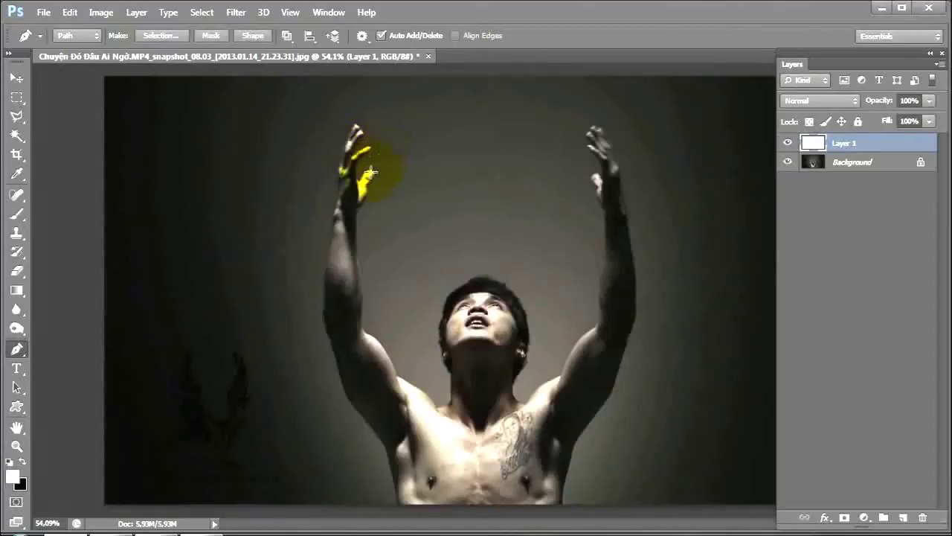
{"action": "mouse_move", "coordinate": [350, 179]}
{"action": "left_mouse_down"}
{"action": "mouse_move", "coordinate": [292, 179]}
{"action": "mouse_move", "coordinate": [293, 198]}
{"action": "left_mouse_up"}
{"action": "left_click_drag", "start_coordinate": [293, 198], "coordinate": [291, 192]}
{"action": "left_click_drag", "start_coordinate": [344, 224], "coordinate": [370, 236]}
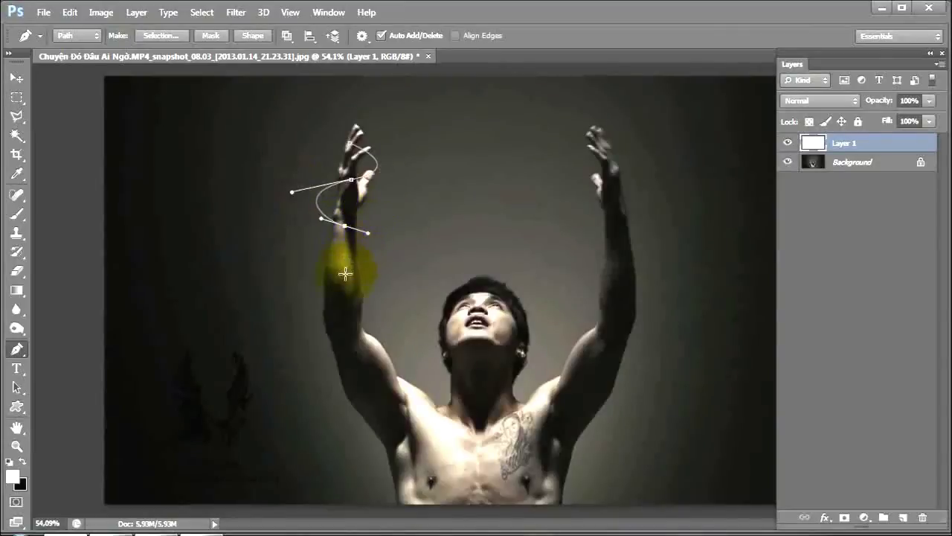
{"action": "left_click_drag", "start_coordinate": [348, 270], "coordinate": [314, 281]}
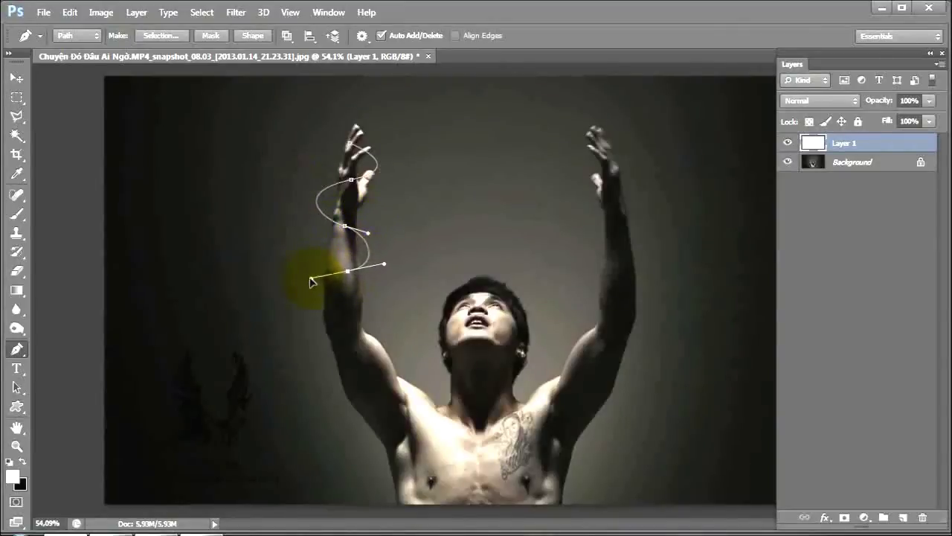
{"action": "left_click_drag", "start_coordinate": [313, 281], "coordinate": [301, 283]}
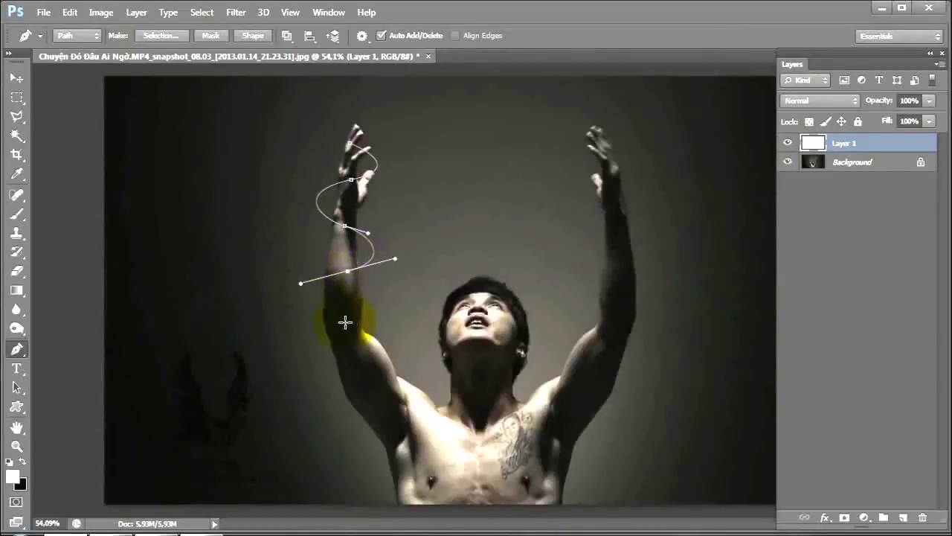
{"action": "left_click_drag", "start_coordinate": [345, 322], "coordinate": [381, 321]}
{"action": "left_click_drag", "start_coordinate": [361, 355], "coordinate": [333, 378]}
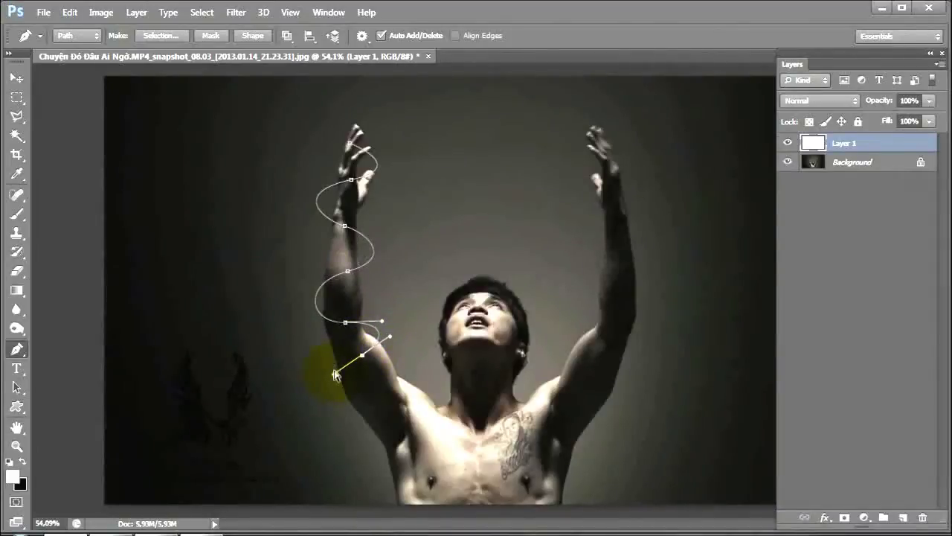
{"action": "mouse_move", "coordinate": [335, 376]}
{"action": "left_mouse_down"}
{"action": "mouse_move", "coordinate": [325, 395]}
{"action": "mouse_move", "coordinate": [332, 408]}
{"action": "mouse_move", "coordinate": [433, 392]}
{"action": "left_mouse_up"}
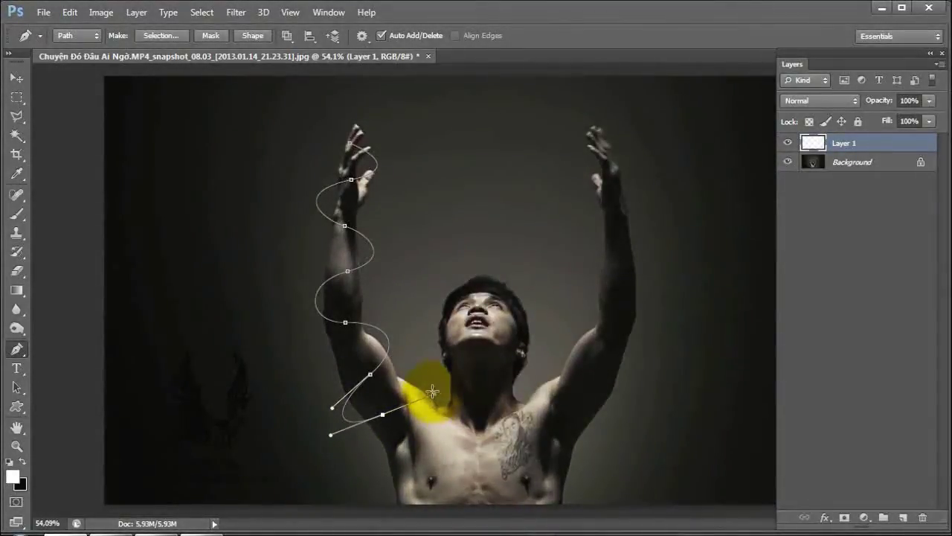
Stroke the path with the white brush using Simulate Pressure, then hide the path outline
{"action": "right_click", "coordinate": [349, 328]}
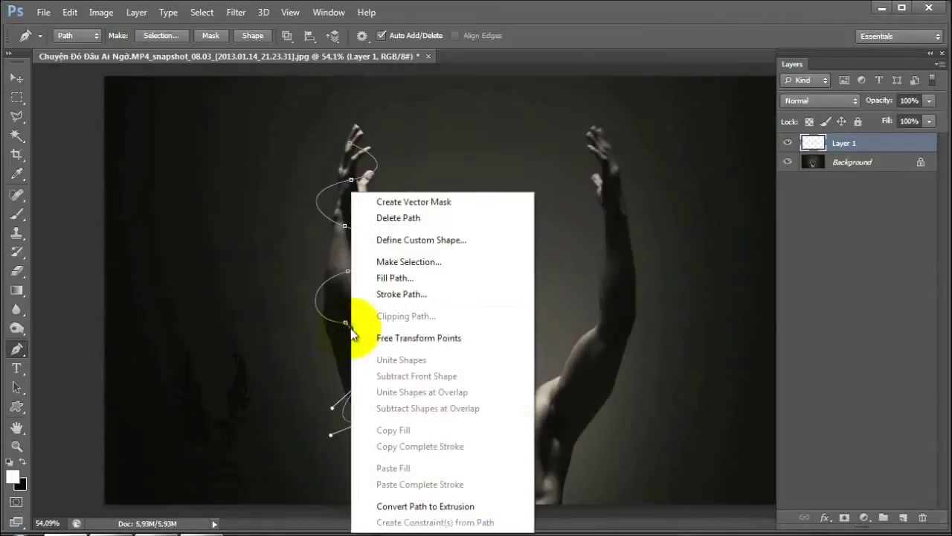
{"action": "left_click", "coordinate": [407, 294]}
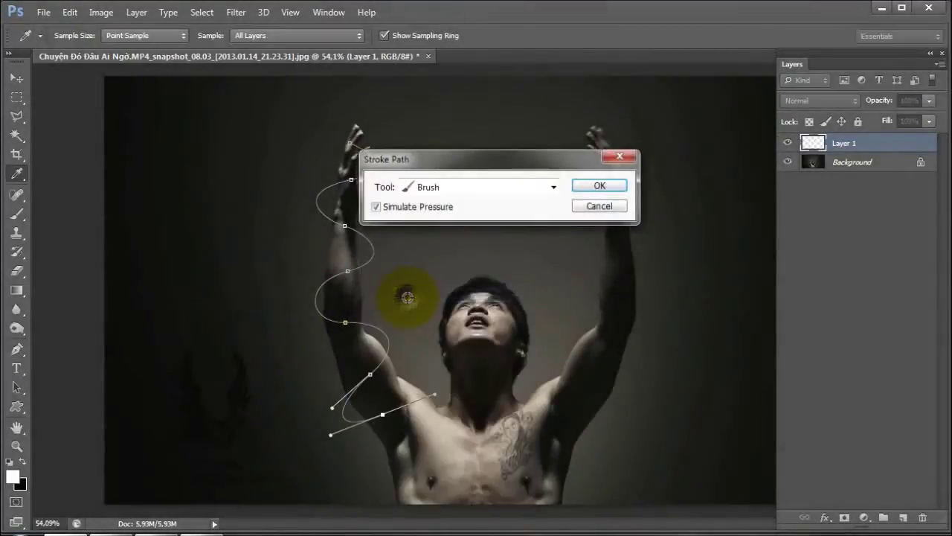
{"action": "left_click", "coordinate": [377, 207]}
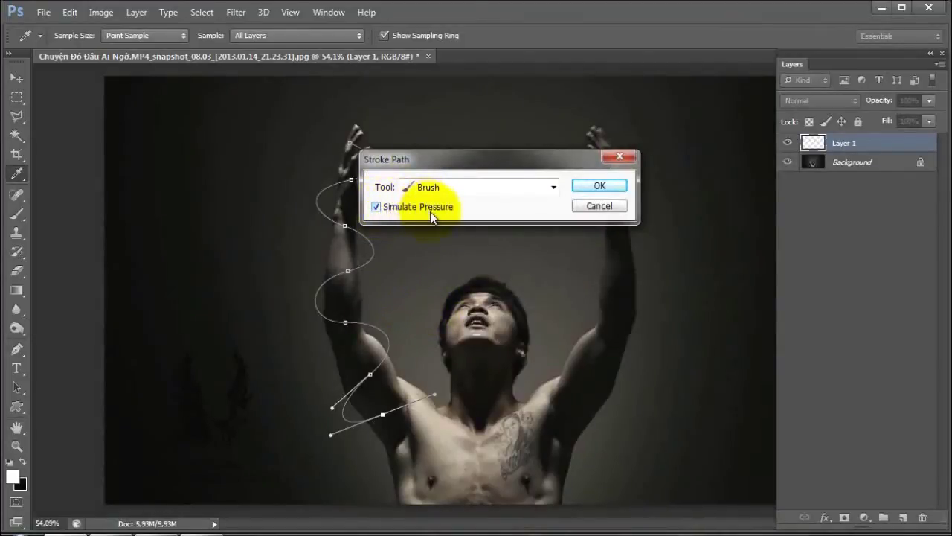
{"action": "left_click", "coordinate": [600, 188]}
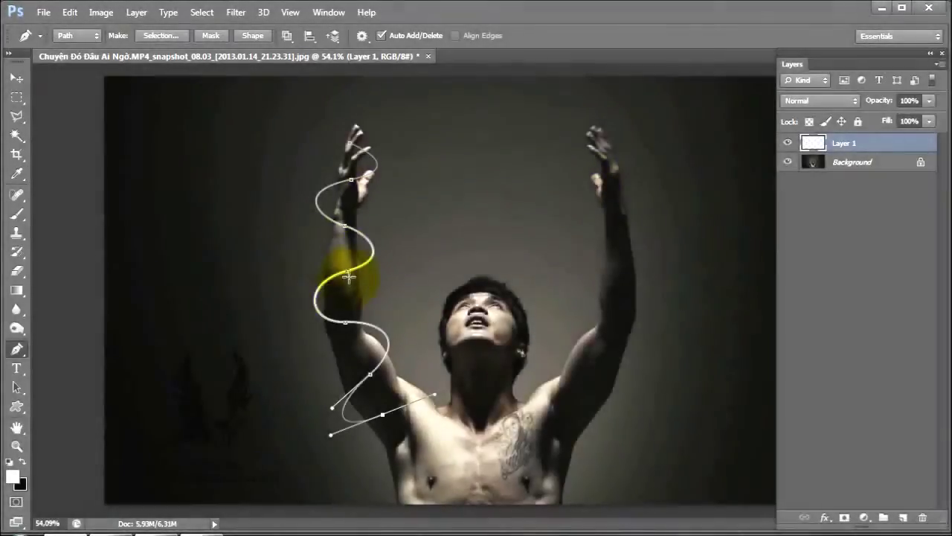
{"action": "key", "text": "ctrl+h"}
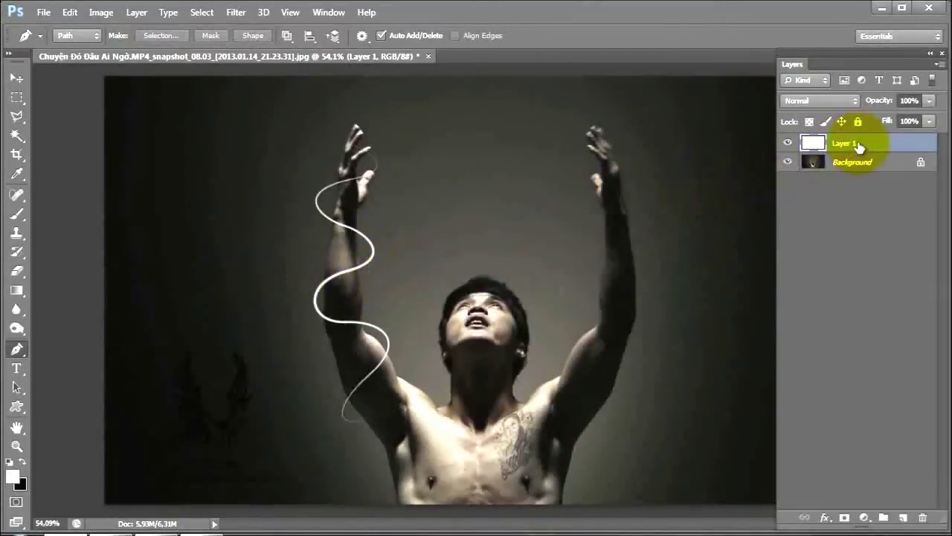
Add a red ff0303 Outer Glow at 75% opacity and 13 px size to the trail layer
{"action": "left_click", "coordinate": [824, 518]}
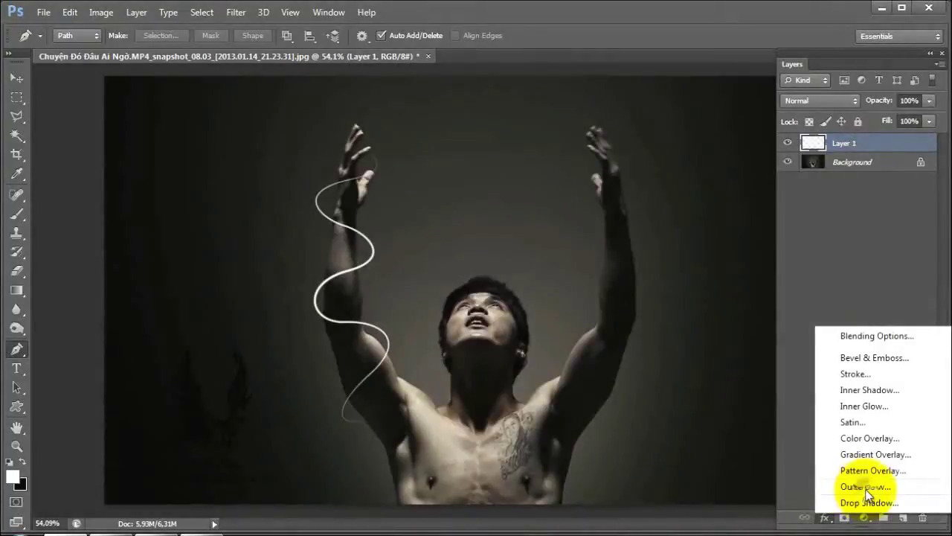
{"action": "left_click", "coordinate": [866, 487]}
{"action": "left_click", "coordinate": [675, 199]}
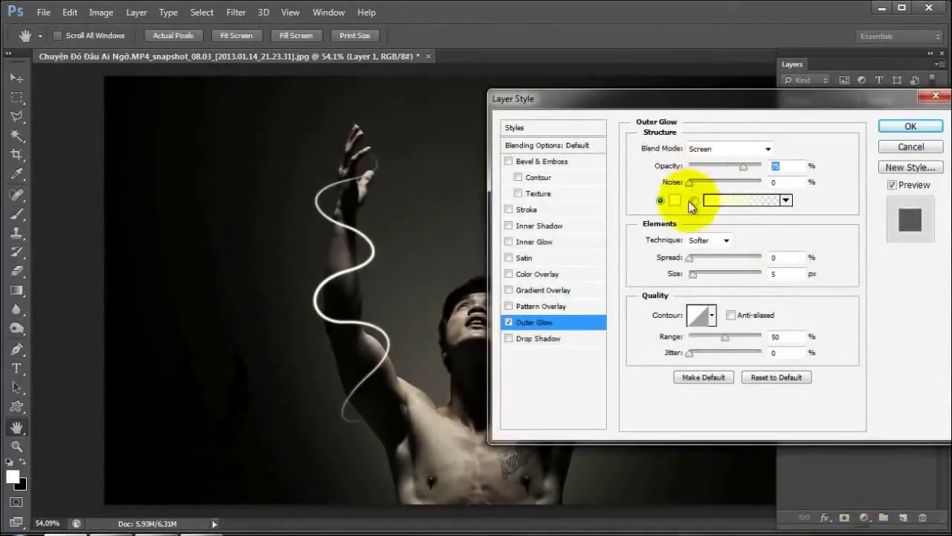
{"action": "left_click_drag", "start_coordinate": [813, 156], "coordinate": [815, 143]}
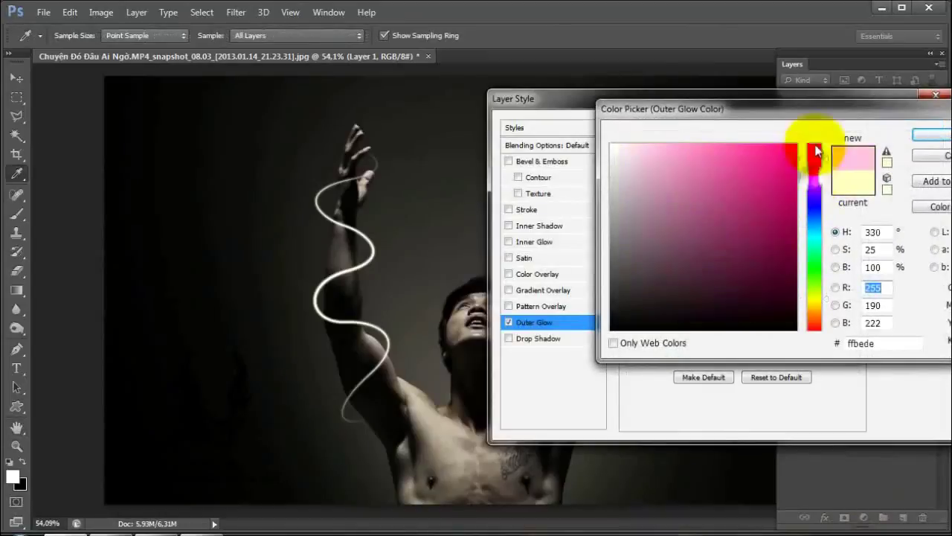
{"action": "left_click", "coordinate": [794, 148]}
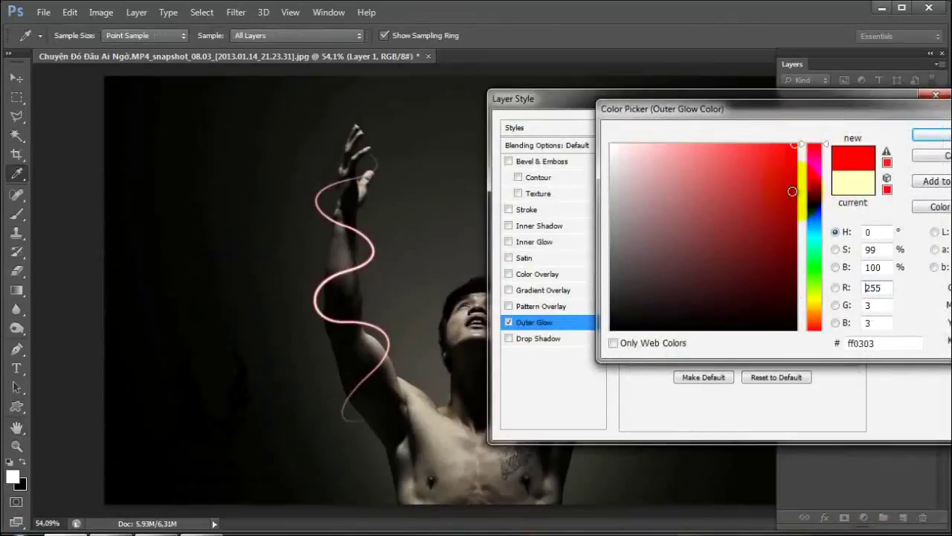
{"action": "left_click", "coordinate": [937, 136]}
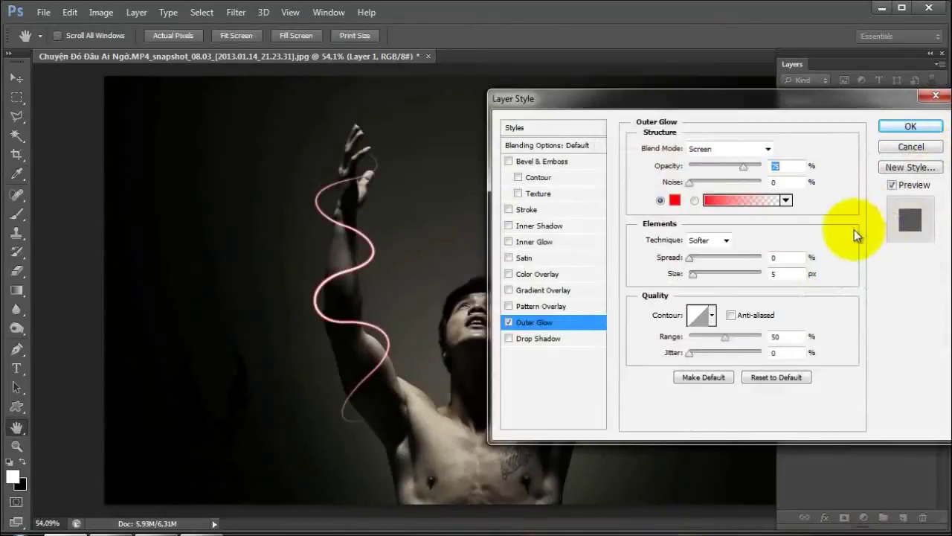
{"action": "left_click", "coordinate": [698, 276]}
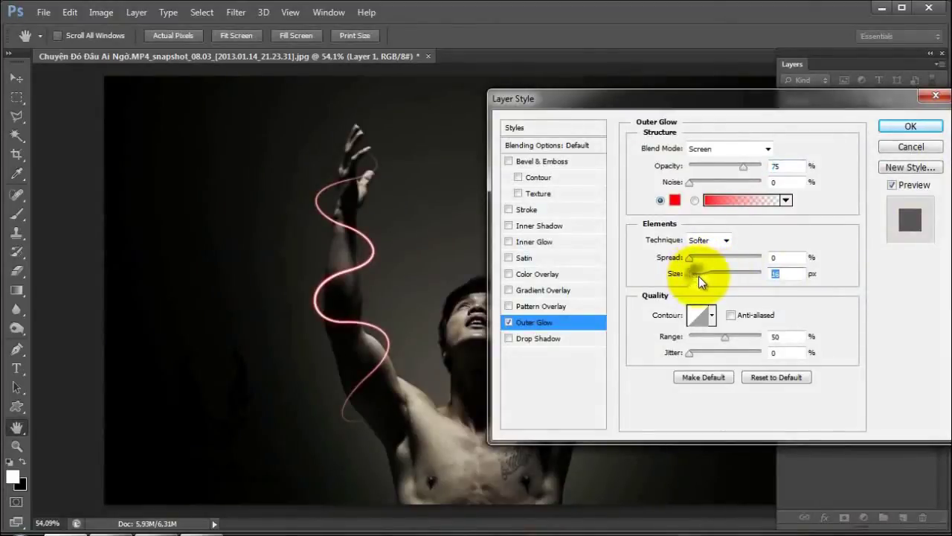
{"action": "type", "text": "7"}
{"action": "key", "text": "Up"}
{"action": "key", "text": "Up"}
{"action": "key", "text": "Up"}
{"action": "key", "text": "Up"}
{"action": "key", "text": "Up"}
{"action": "key", "text": "Up"}
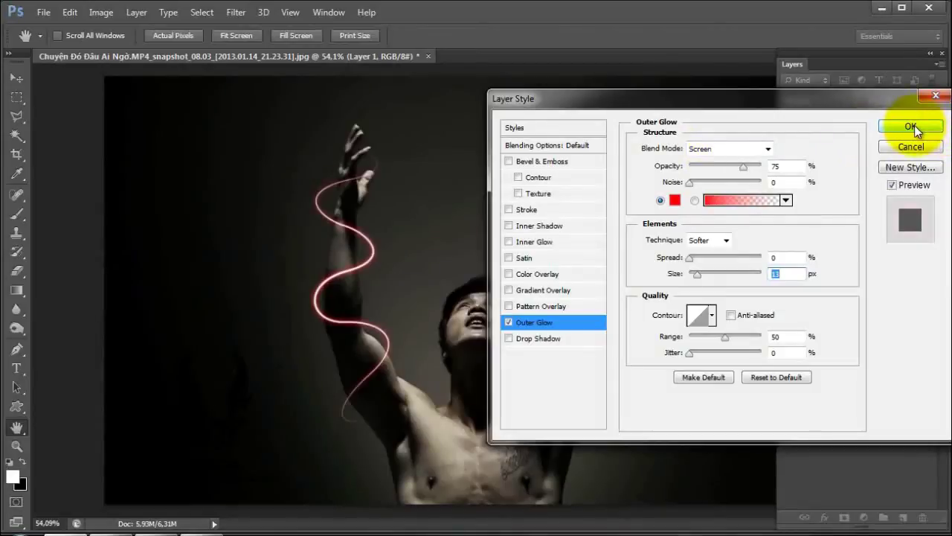
{"action": "left_click", "coordinate": [914, 125]}
With the Eraser, zoom in and erase the trail where it passes behind the hand and fingertips
{"action": "key", "text": "p"}
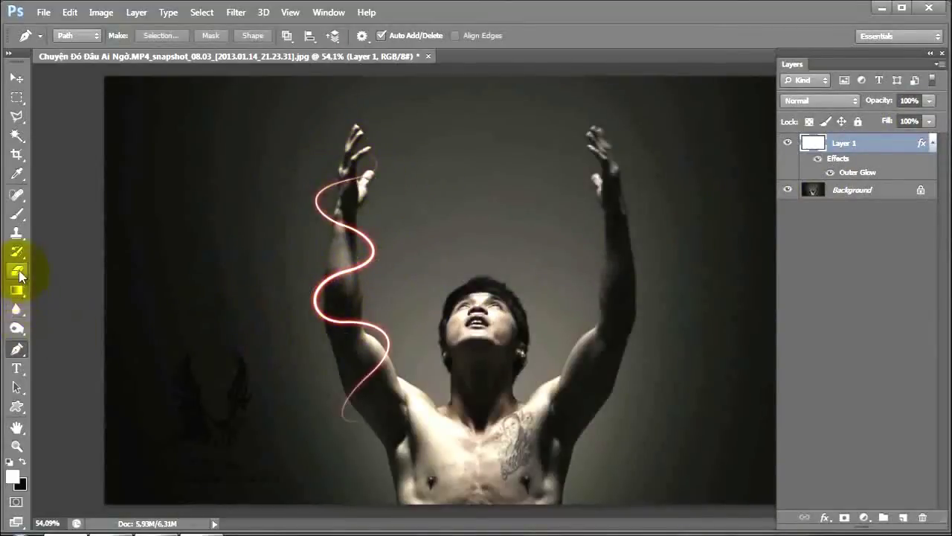
{"action": "left_click", "coordinate": [19, 272]}
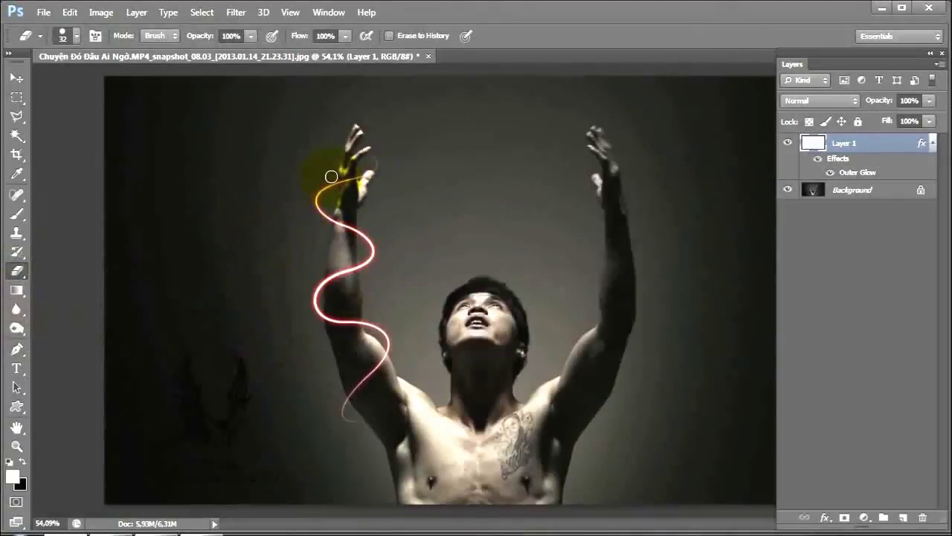
{"action": "scroll", "coordinate": [331, 177], "scroll_direction": "up", "scroll_amount": 1}
{"action": "scroll", "coordinate": [331, 177], "scroll_direction": "up", "scroll_amount": 1}
{"action": "scroll", "coordinate": [331, 176], "scroll_direction": "up", "scroll_amount": 1}
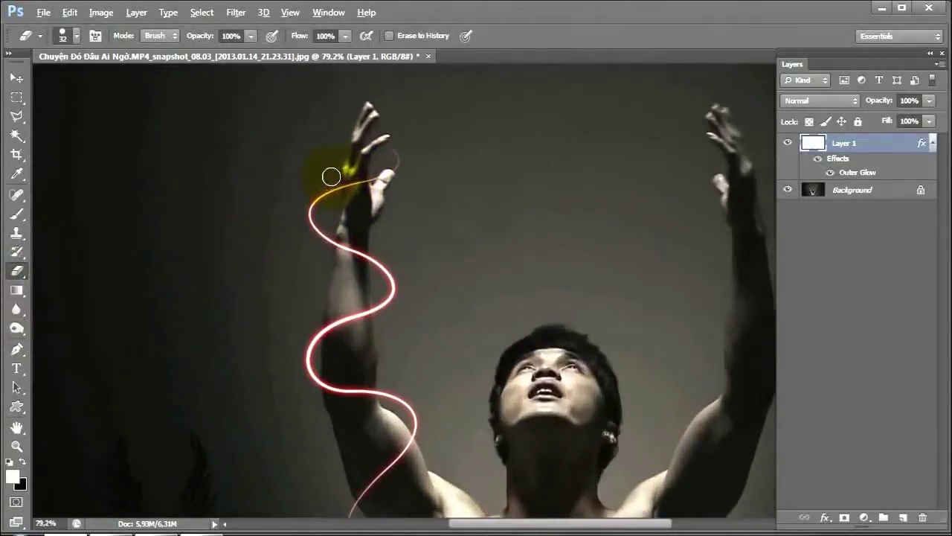
{"action": "scroll", "coordinate": [331, 176], "scroll_direction": "up", "scroll_amount": 2}
{"action": "scroll", "coordinate": [331, 176], "scroll_direction": "up", "scroll_amount": 1}
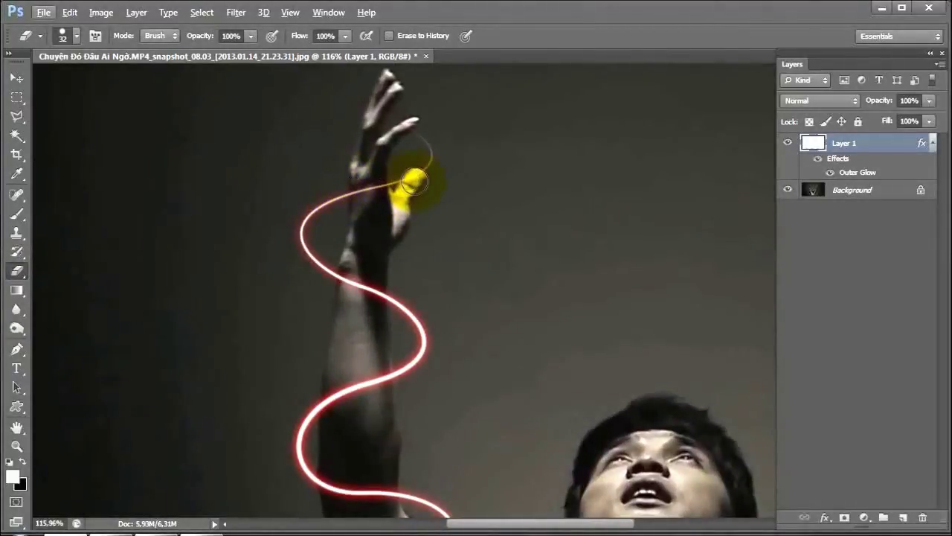
{"action": "left_click_drag", "start_coordinate": [415, 179], "coordinate": [421, 202]}
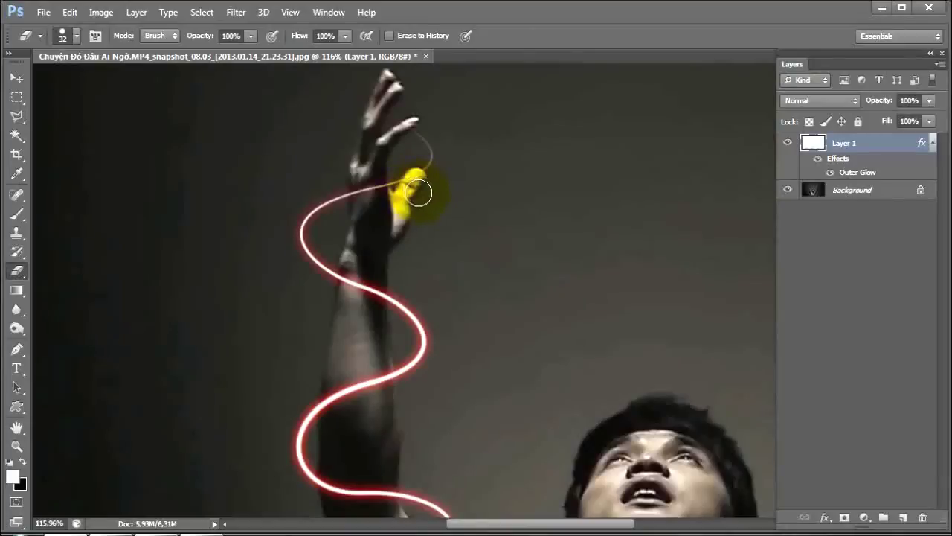
{"action": "left_click_drag", "start_coordinate": [430, 180], "coordinate": [376, 105]}
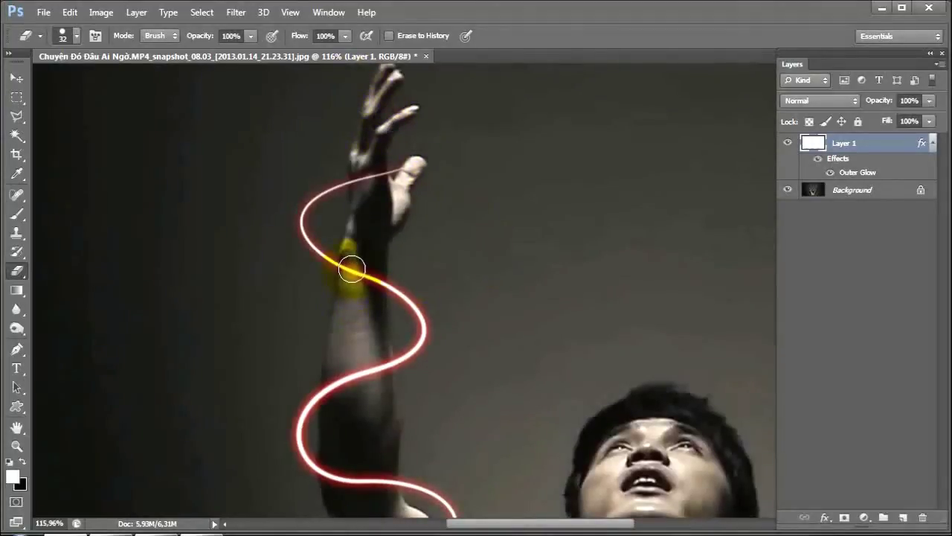
Erase the trail sections passing behind the forearm and elbow further down the arm
{"action": "scroll", "coordinate": [365, 268], "scroll_direction": "down", "scroll_amount": 3}
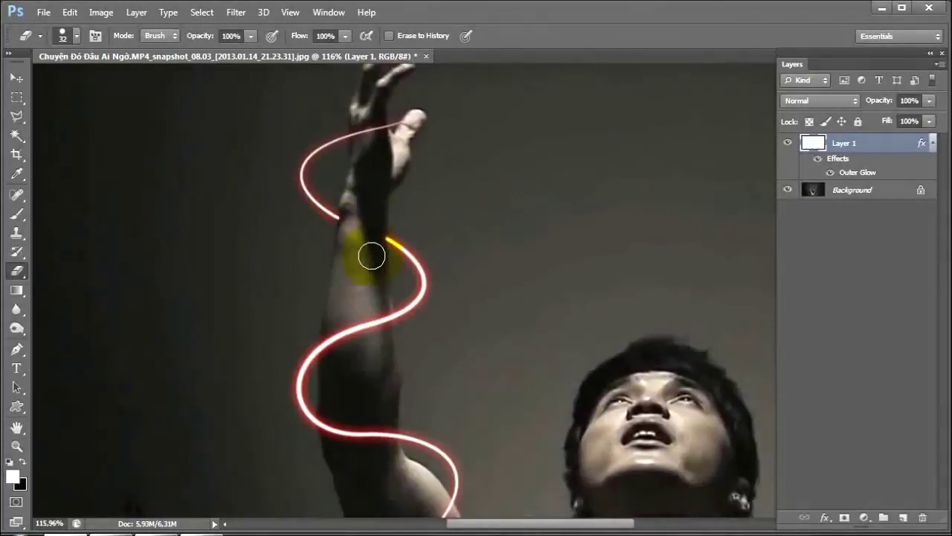
{"action": "scroll", "coordinate": [372, 257], "scroll_direction": "down", "scroll_amount": 2}
{"action": "mouse_move", "coordinate": [357, 256]}
{"action": "left_mouse_down"}
{"action": "mouse_move", "coordinate": [327, 262]}
{"action": "mouse_move", "coordinate": [377, 238]}
{"action": "mouse_move", "coordinate": [372, 230]}
{"action": "left_mouse_up"}
{"action": "scroll", "coordinate": [372, 234], "scroll_direction": "down", "scroll_amount": 2}
{"action": "scroll", "coordinate": [368, 253], "scroll_direction": "down", "scroll_amount": 1}
{"action": "mouse_move", "coordinate": [361, 275]}
{"action": "left_mouse_down"}
{"action": "mouse_move", "coordinate": [357, 388]}
{"action": "mouse_move", "coordinate": [374, 399]}
{"action": "mouse_move", "coordinate": [444, 323]}
{"action": "left_mouse_up"}
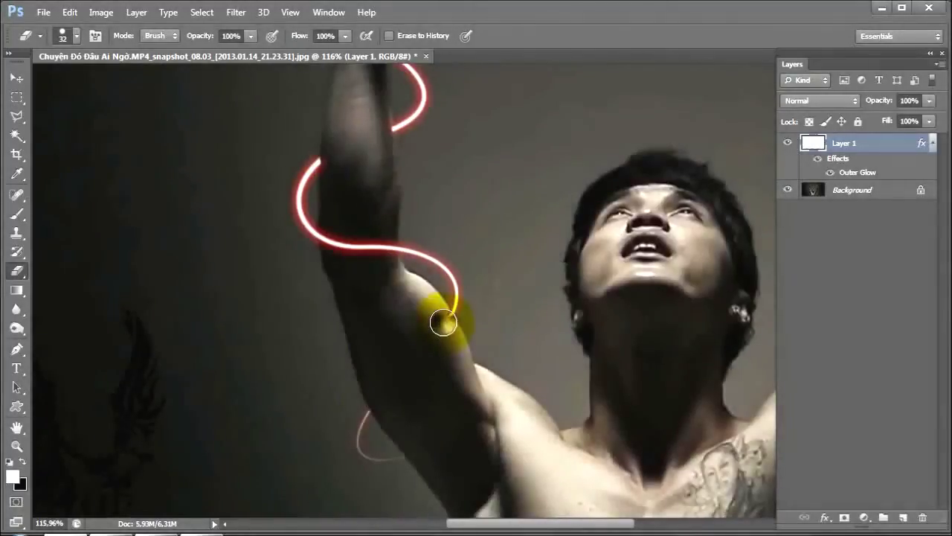
{"action": "scroll", "coordinate": [441, 326], "scroll_direction": "down", "scroll_amount": 1}
{"action": "scroll", "coordinate": [438, 330], "scroll_direction": "down", "scroll_amount": 2}
{"action": "scroll", "coordinate": [534, 317], "scroll_direction": "down", "scroll_amount": 1}
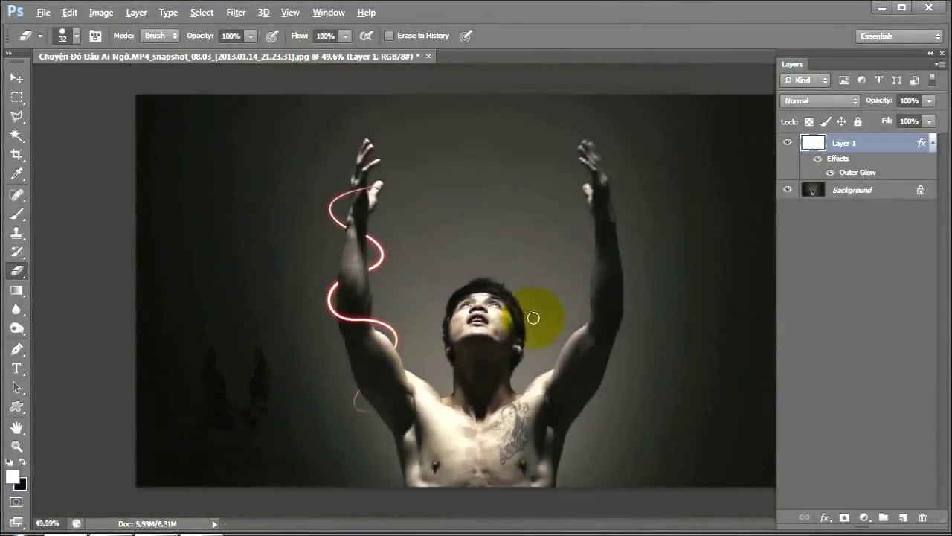